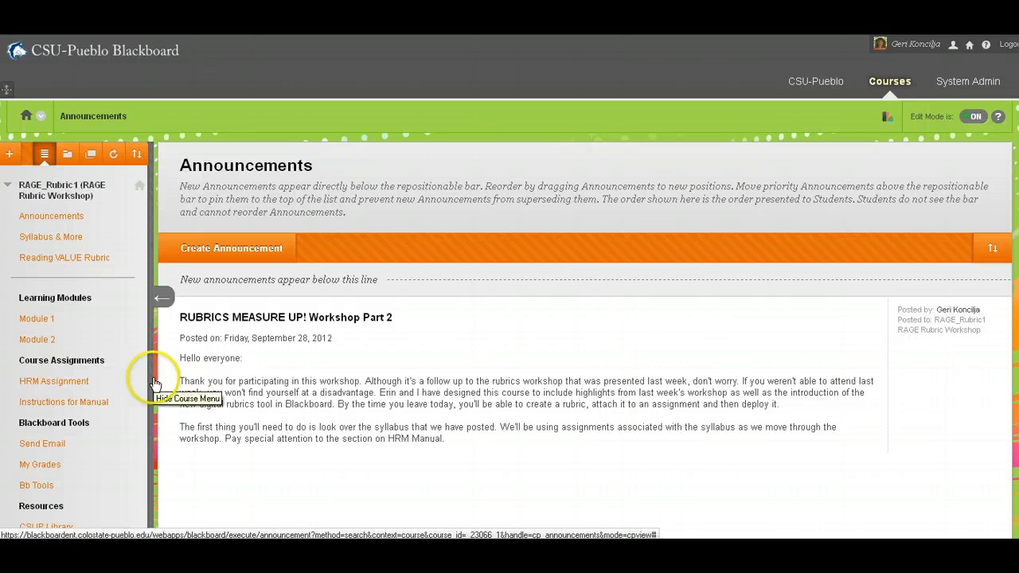
Step: Open the course's Rubrics tool to list the available rubrics
scroll(155, 383, down, 5)
scroll(168, 380, down, 3)
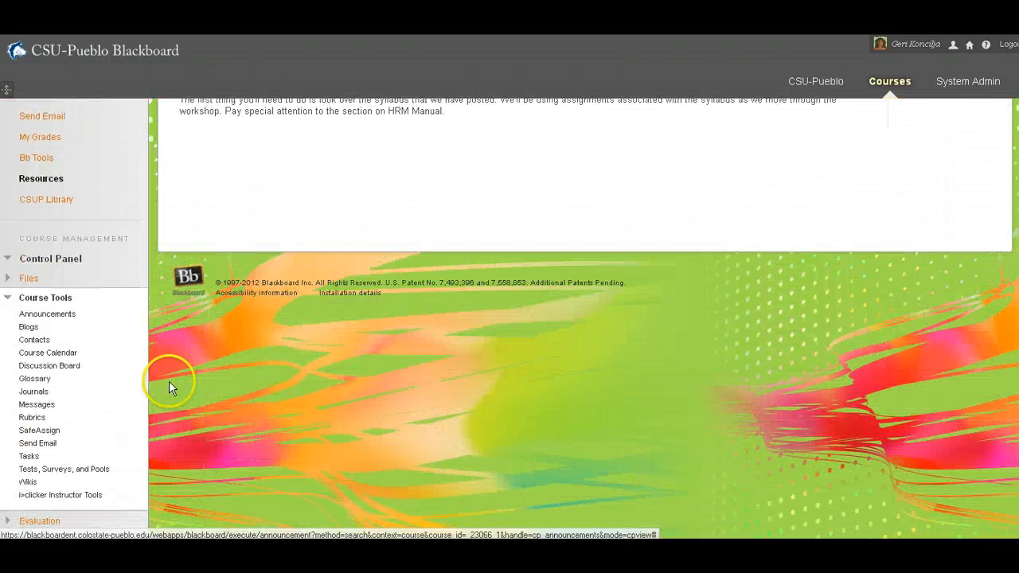
scroll(169, 373, down, 2)
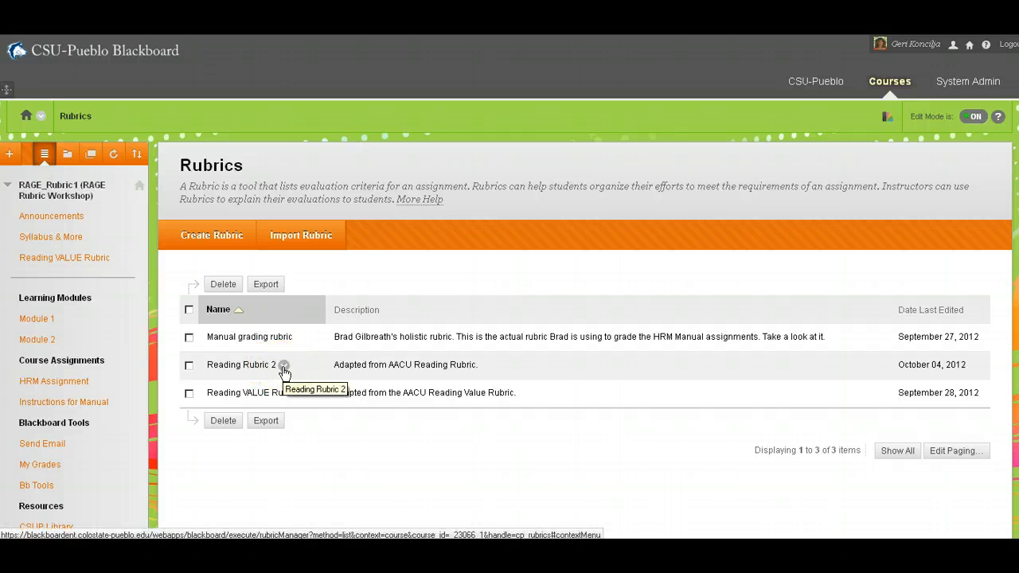
Step: Open Reading Rubric 2 for viewing, examine all its criteria and levels of achievement, and close its window
click(284, 367)
click(283, 369)
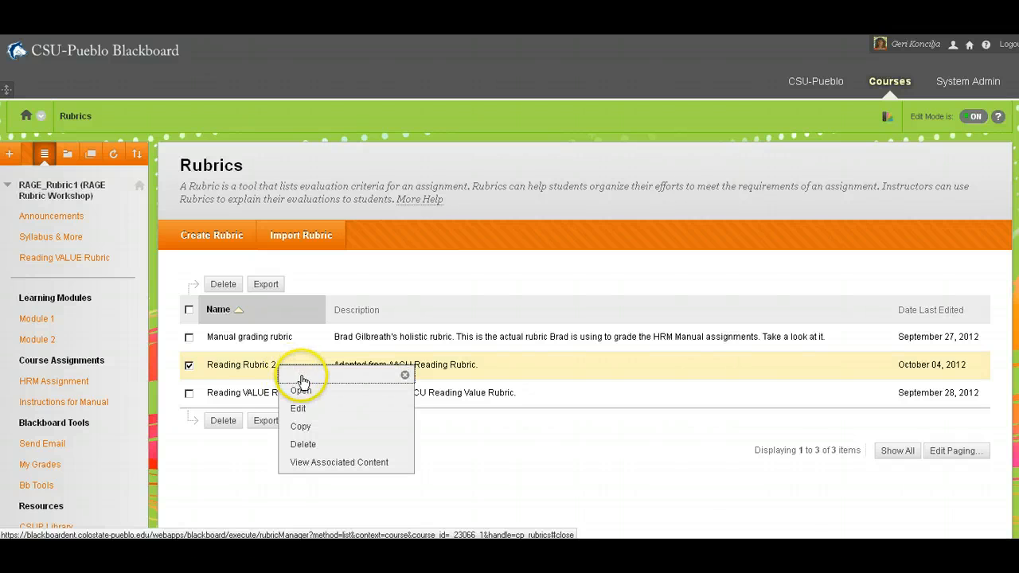
click(356, 396)
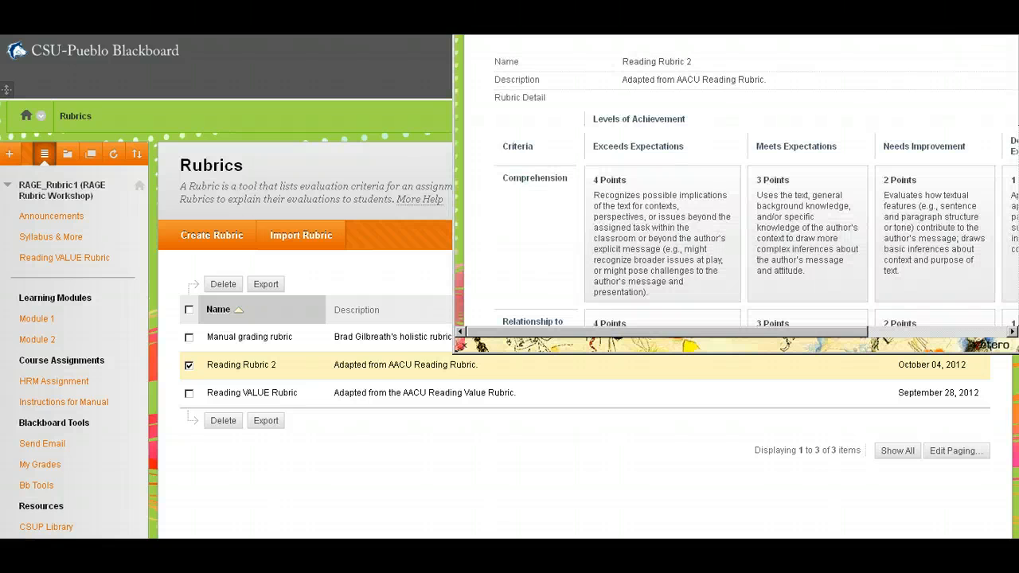
drag(780, 3, 605, 7)
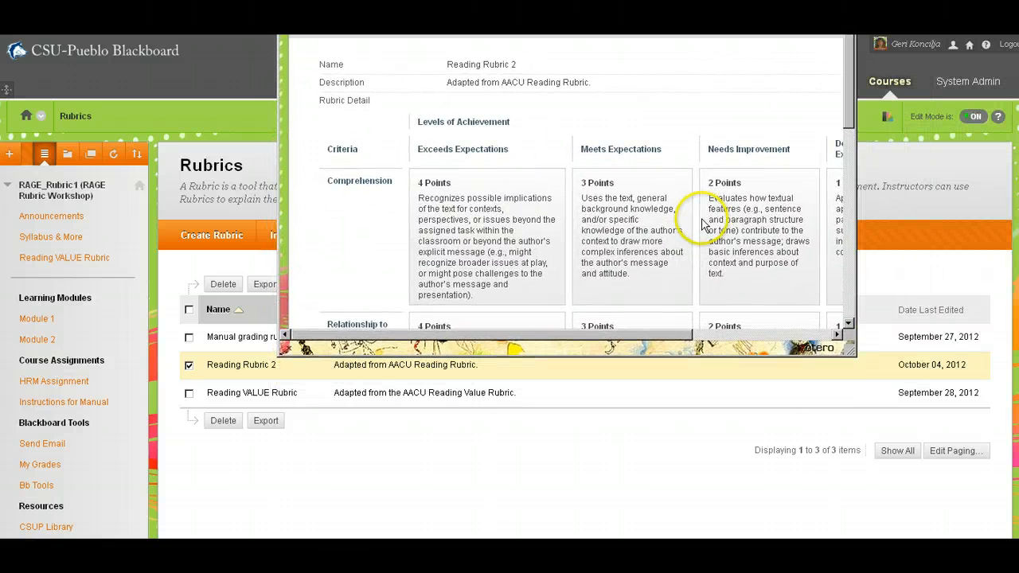
scroll(699, 217, down, 6)
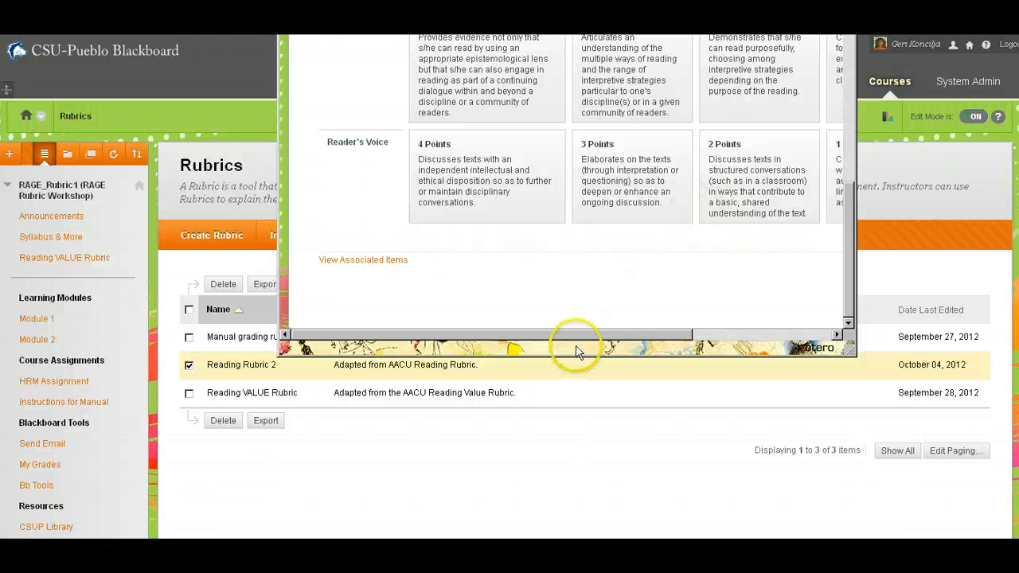
drag(576, 332, 769, 337)
scroll(823, 273, up, 10)
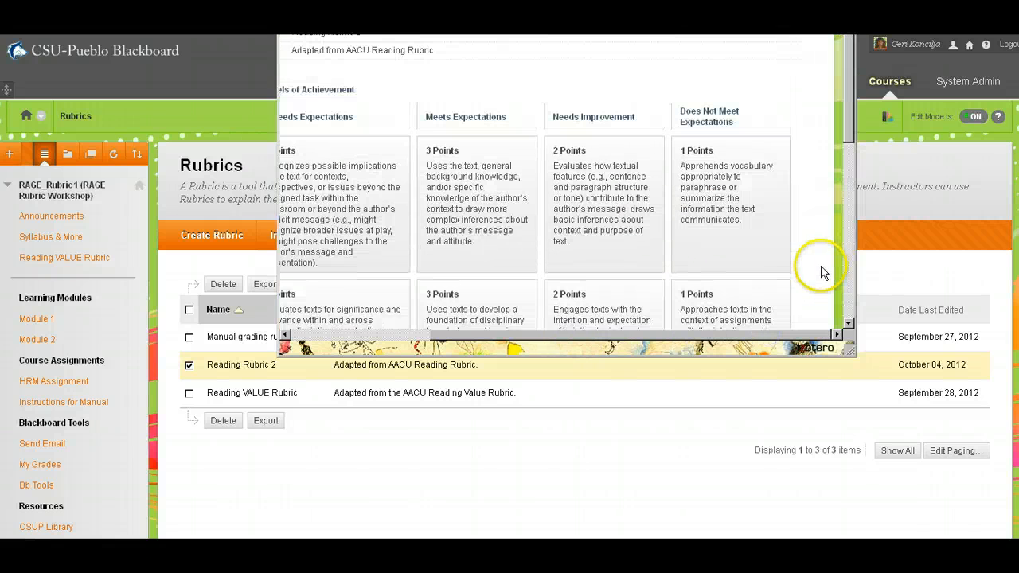
scroll(824, 273, up, 2)
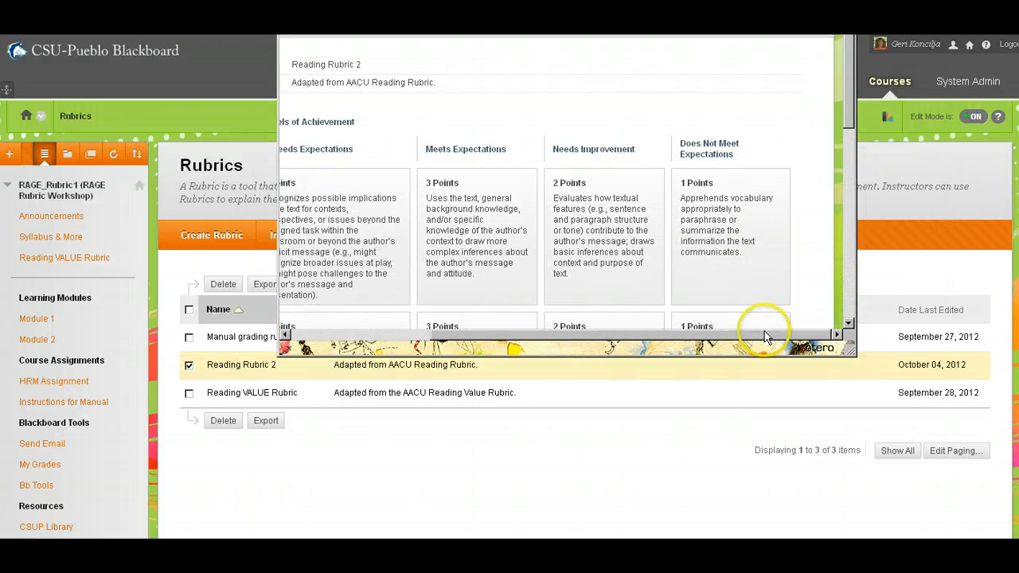
drag(765, 336, 491, 341)
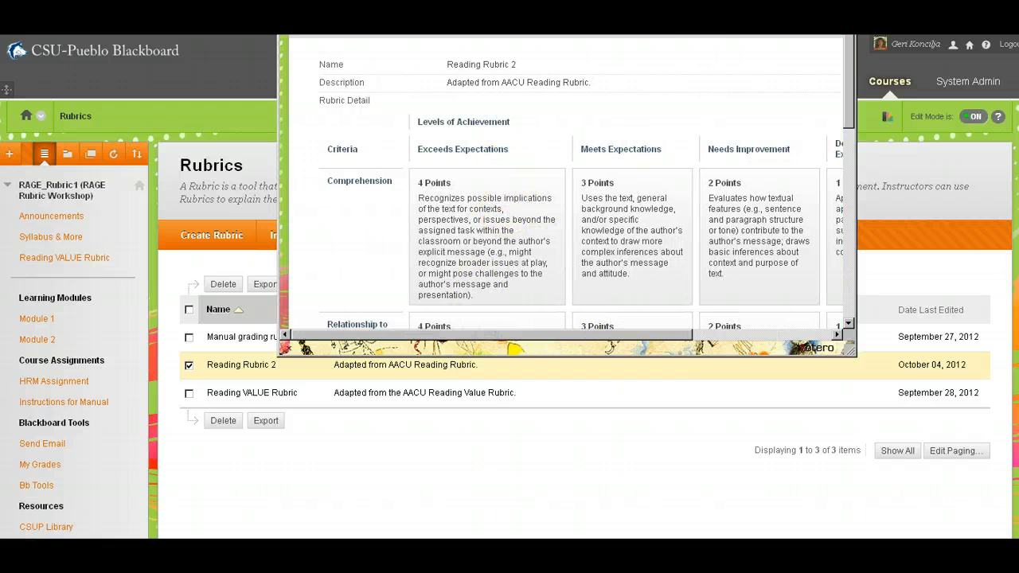
click(844, 34)
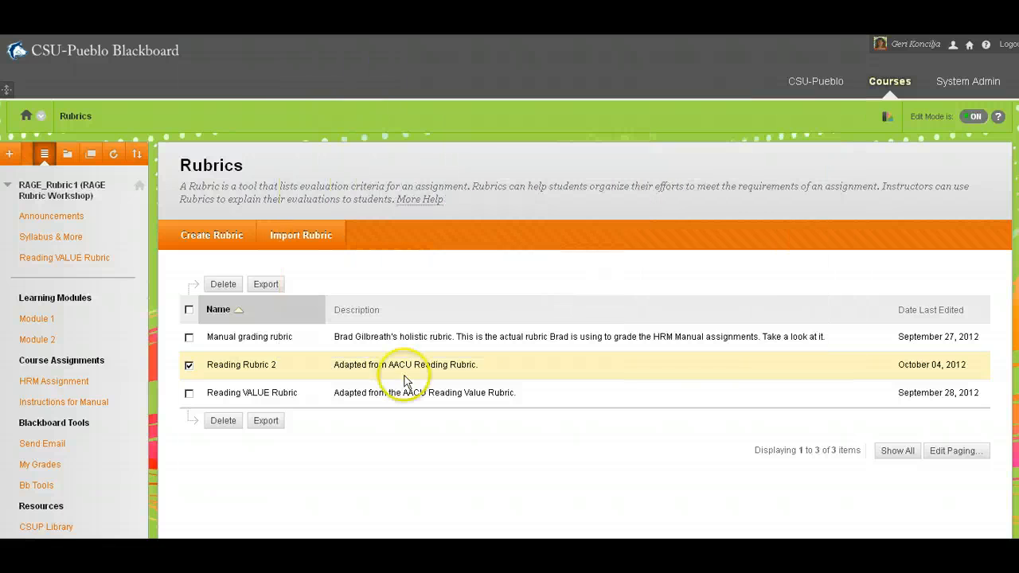
Step: Open Reading Rubric 2 for editing, examine its name, description and criteria grid, and submit the form
click(285, 368)
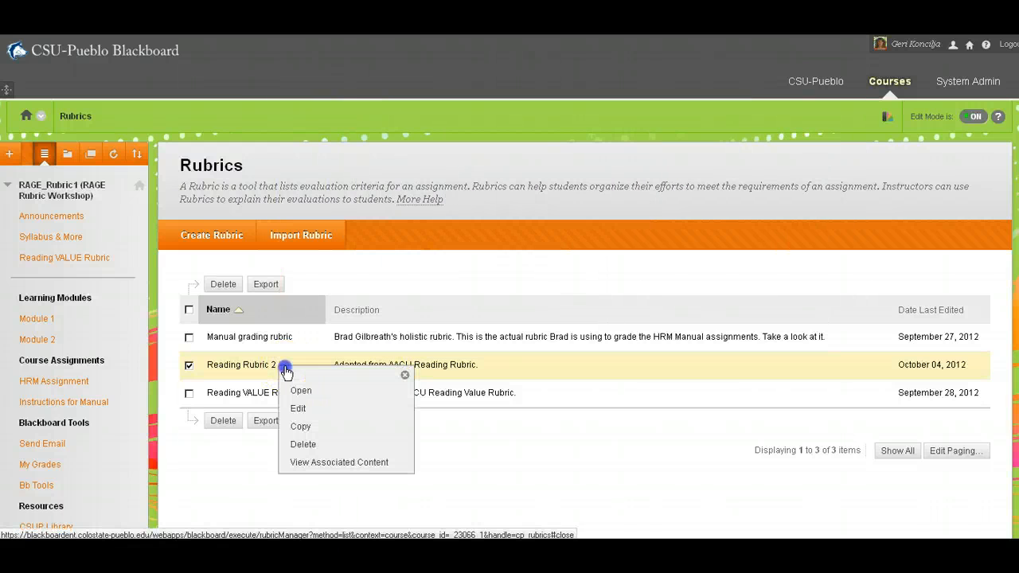
click(302, 409)
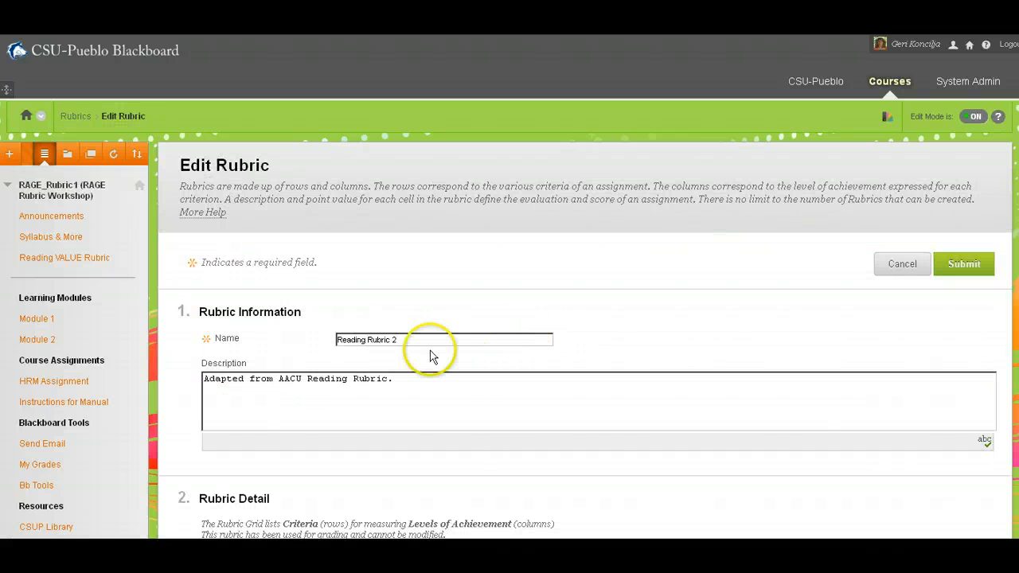
click(421, 340)
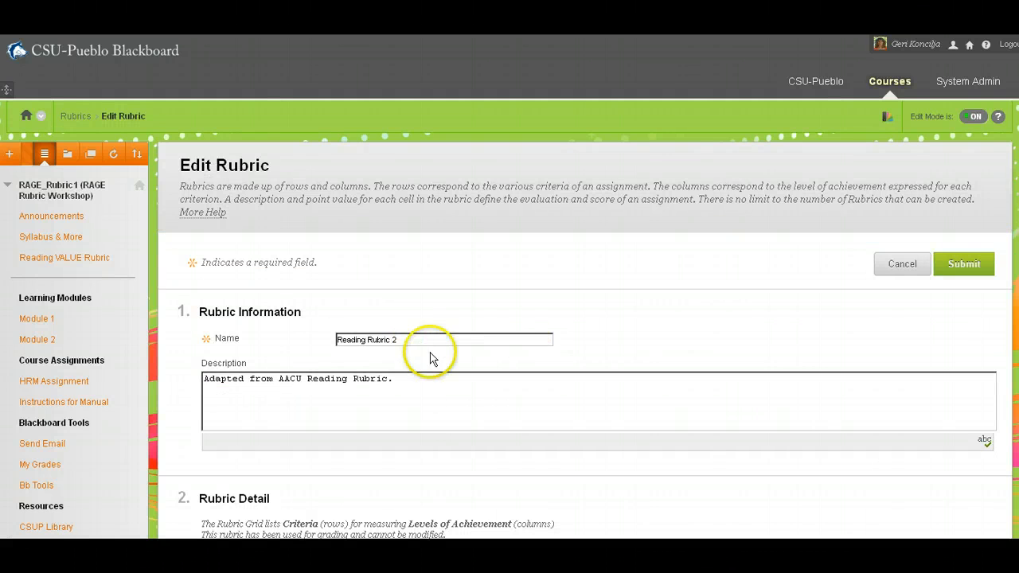
click(423, 379)
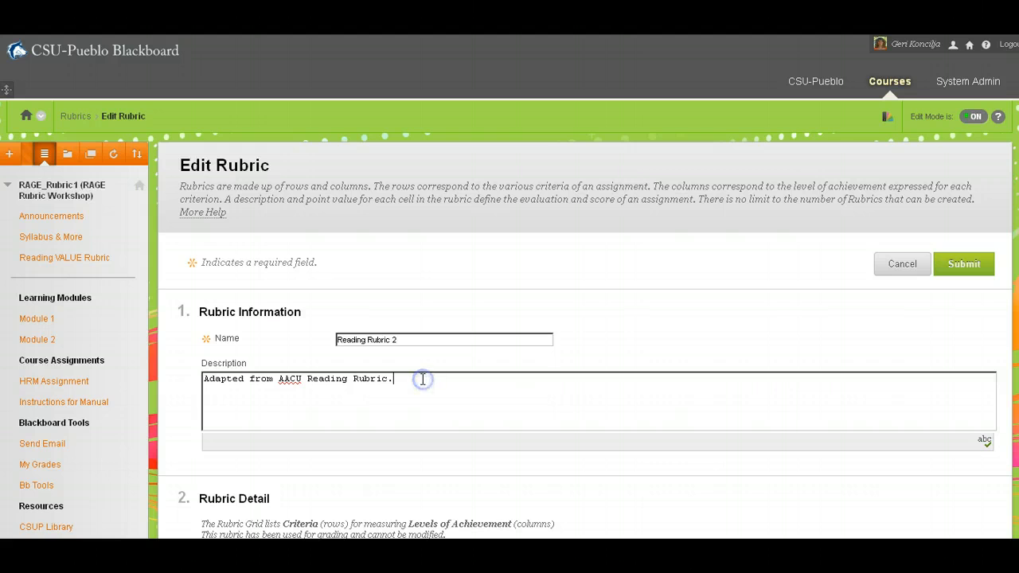
scroll(423, 380, down, 2)
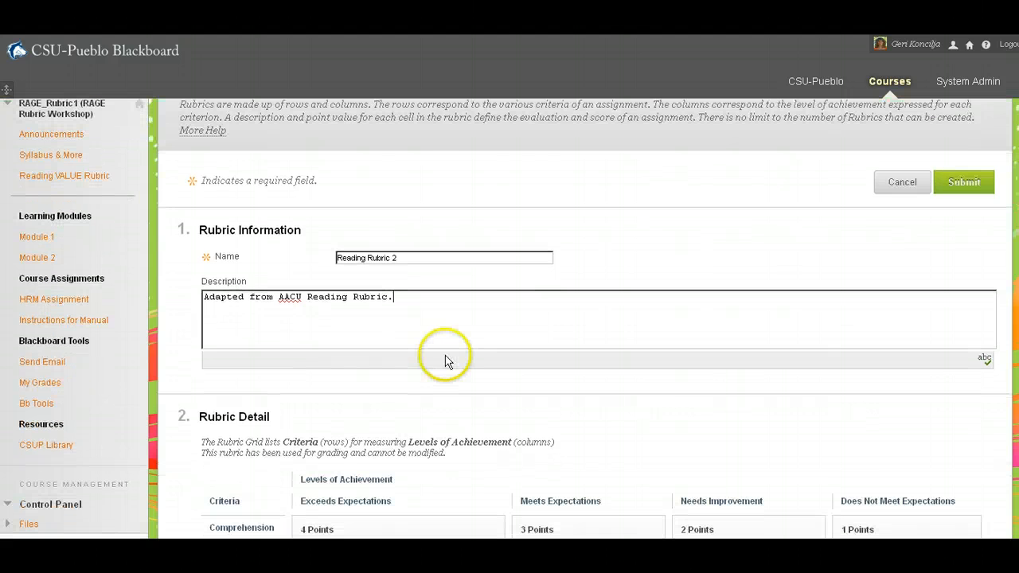
click(462, 311)
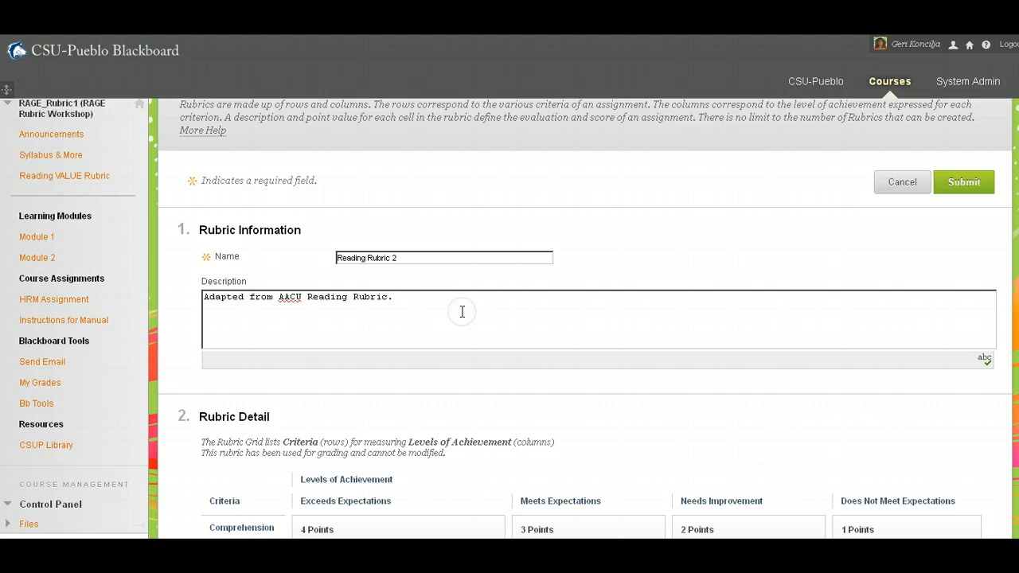
scroll(462, 311, down, 8)
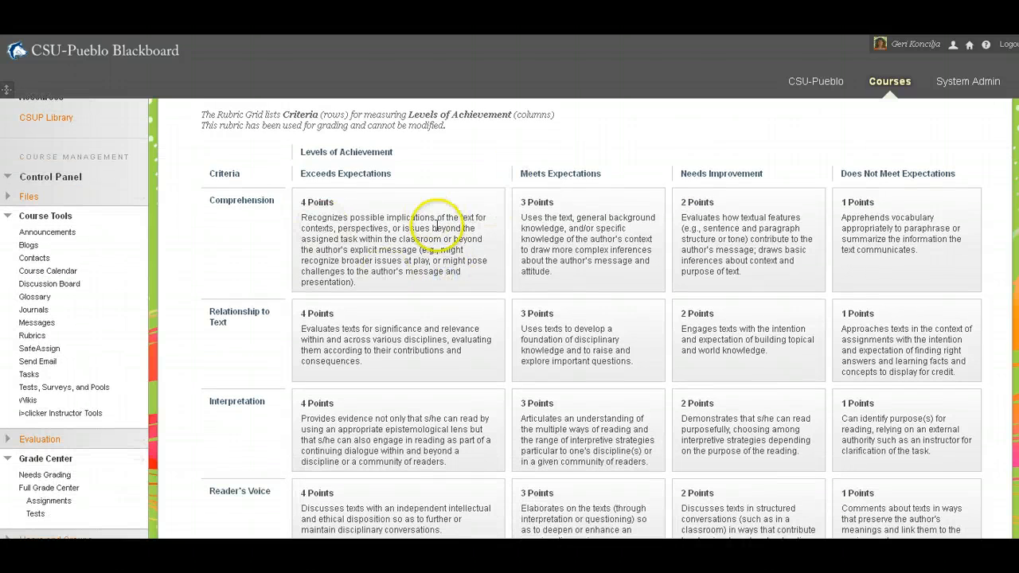
click(438, 249)
scroll(438, 249, up, 6)
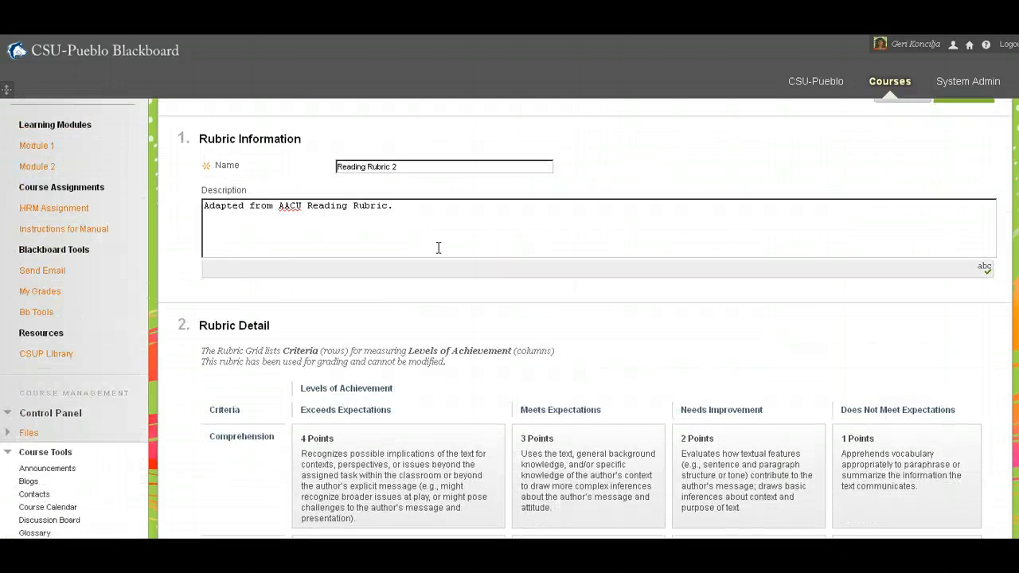
scroll(438, 243, down, 12)
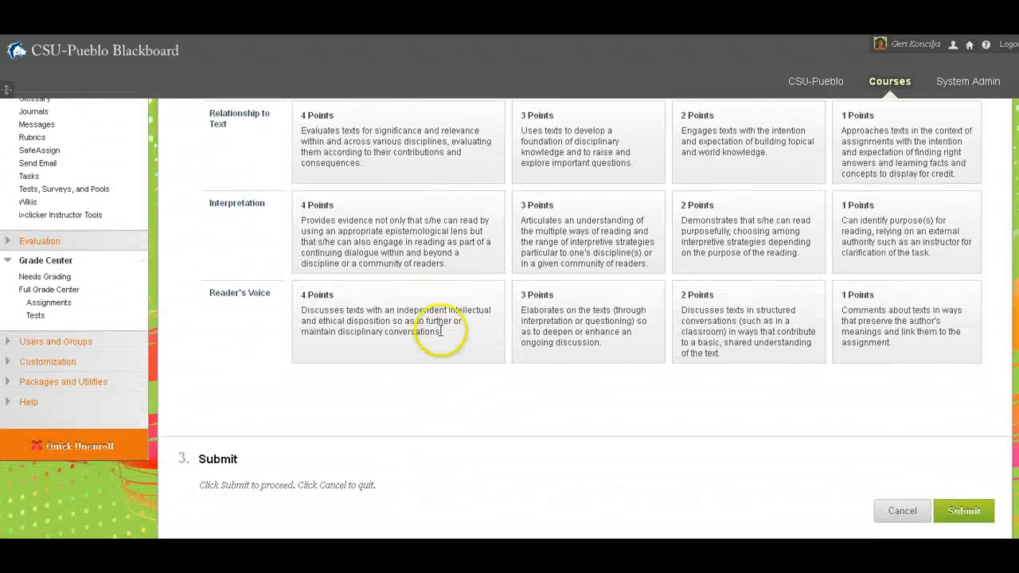
click(441, 332)
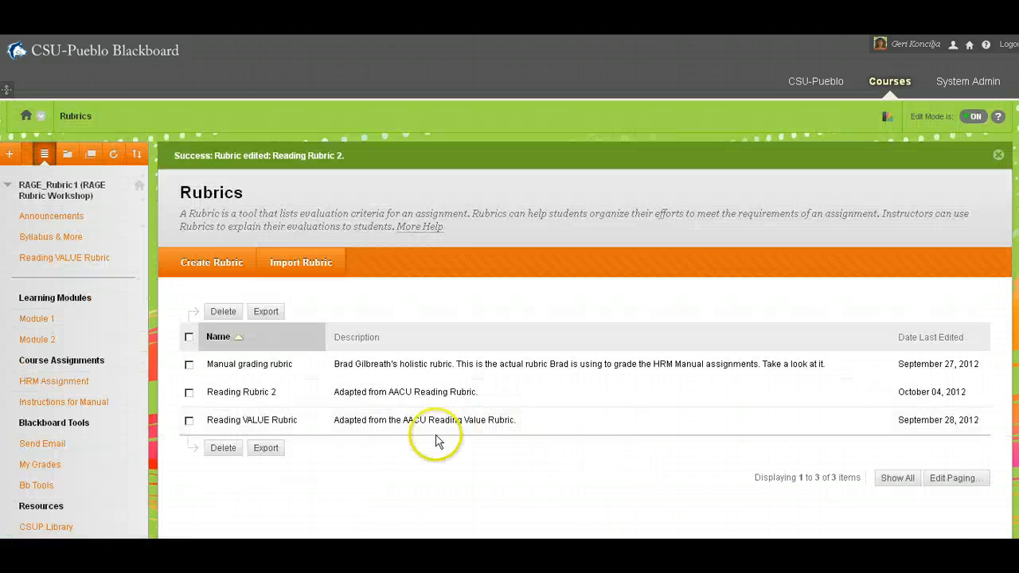
Step: Copy Reading Rubric 2 and open the copy for editing
click(283, 394)
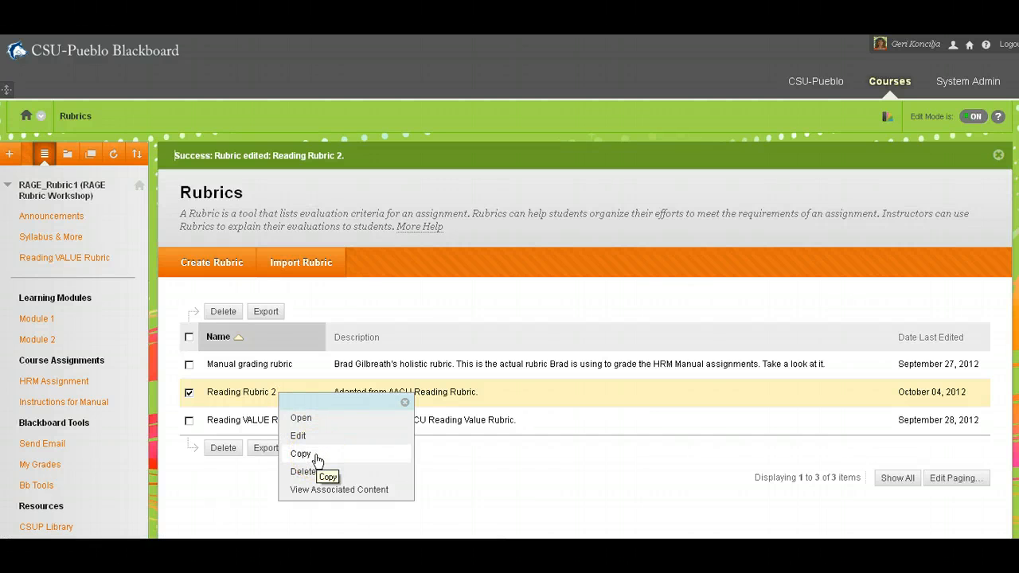
click(316, 454)
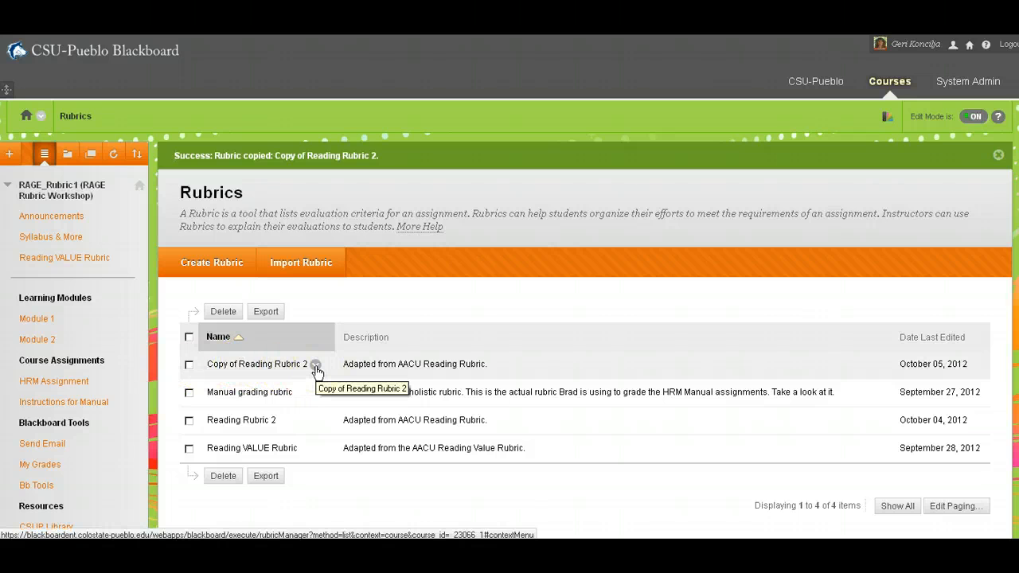
click(315, 367)
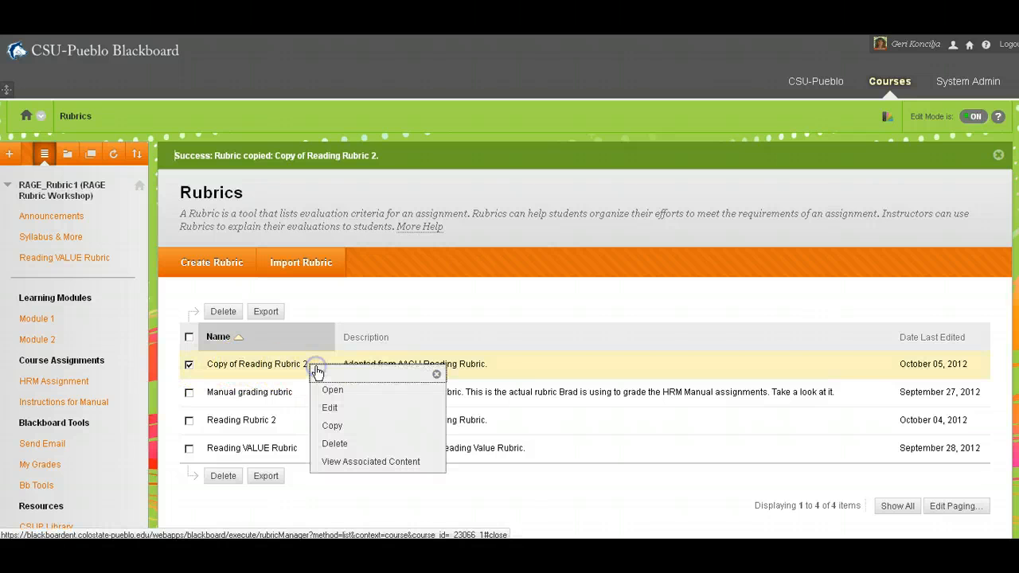
click(331, 407)
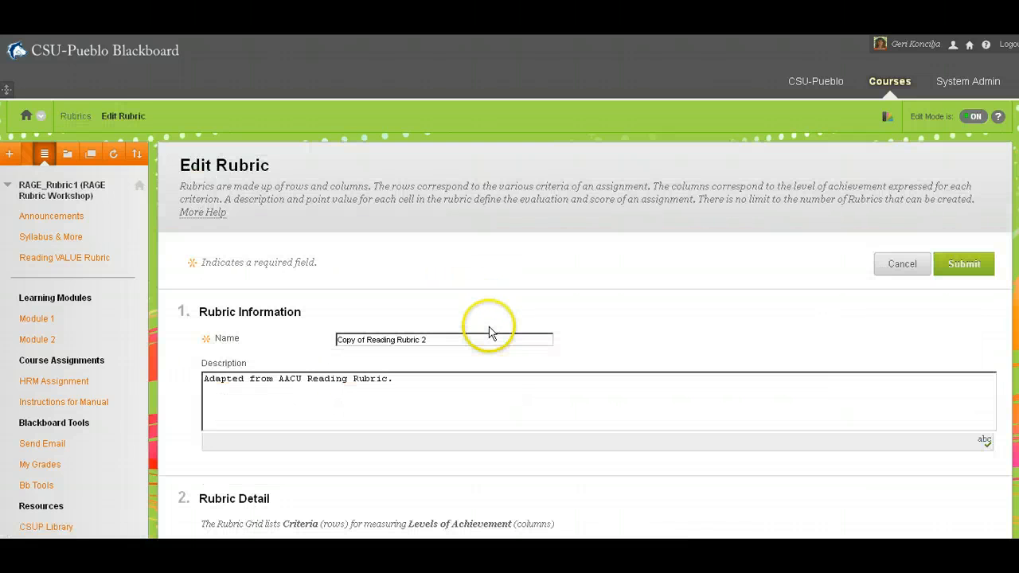
Step: Review the description and editable criteria grid of Copy of Reading Rubric 2 and submit the rubric
click(419, 387)
scroll(422, 386, down, 4)
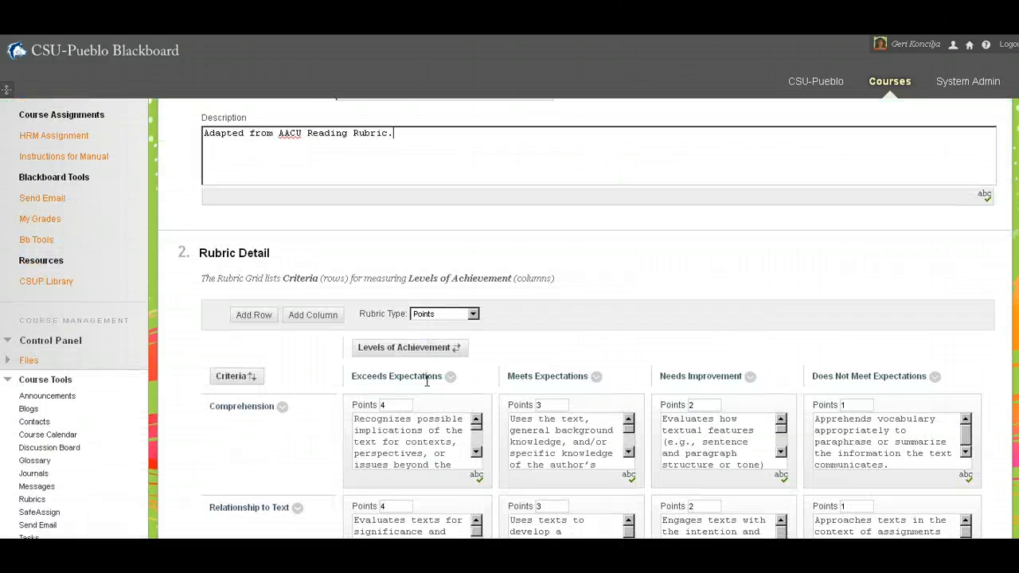
click(428, 374)
scroll(427, 368, down, 3)
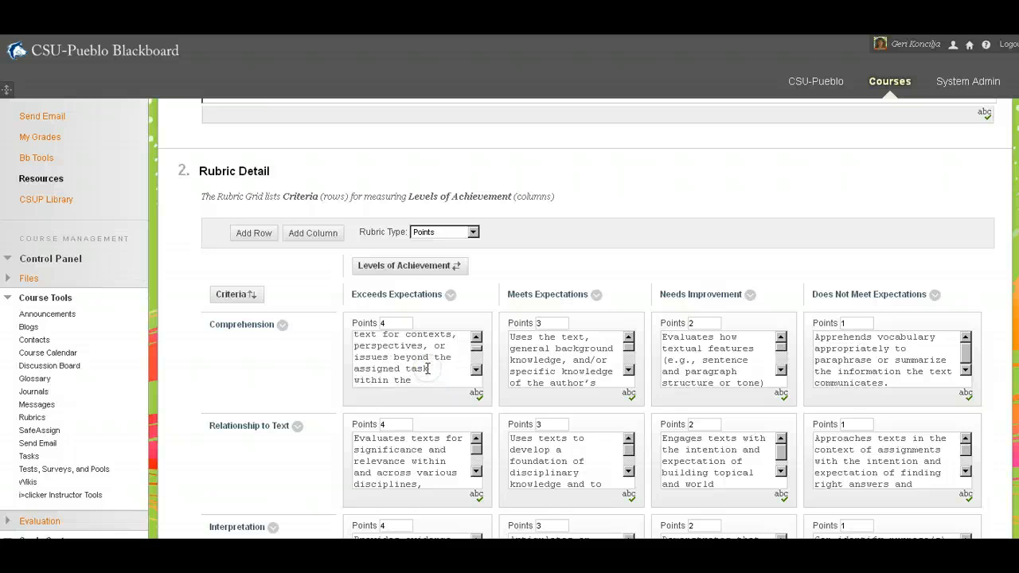
scroll(428, 369, down, 3)
click(575, 398)
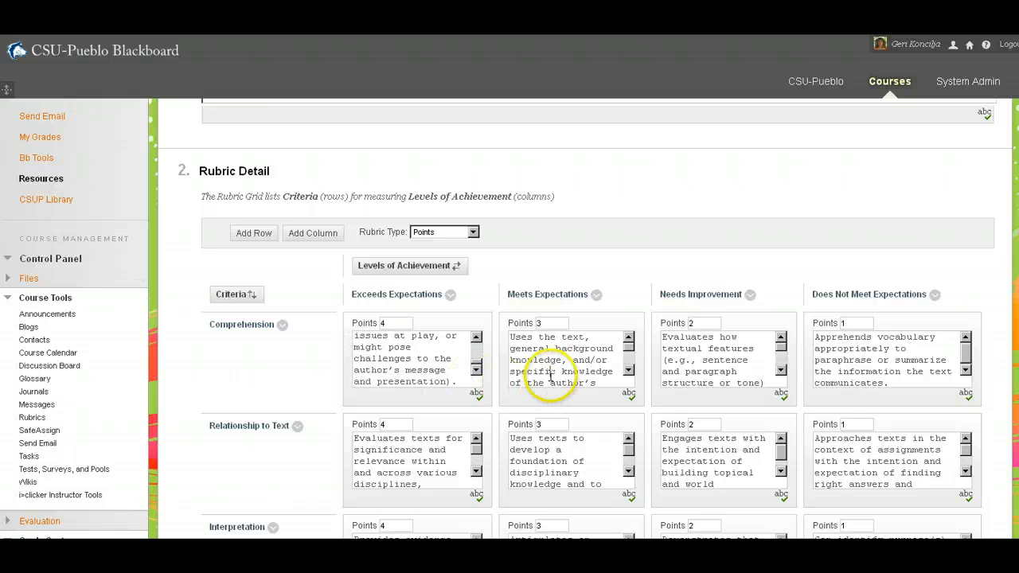
scroll(583, 378, down, 3)
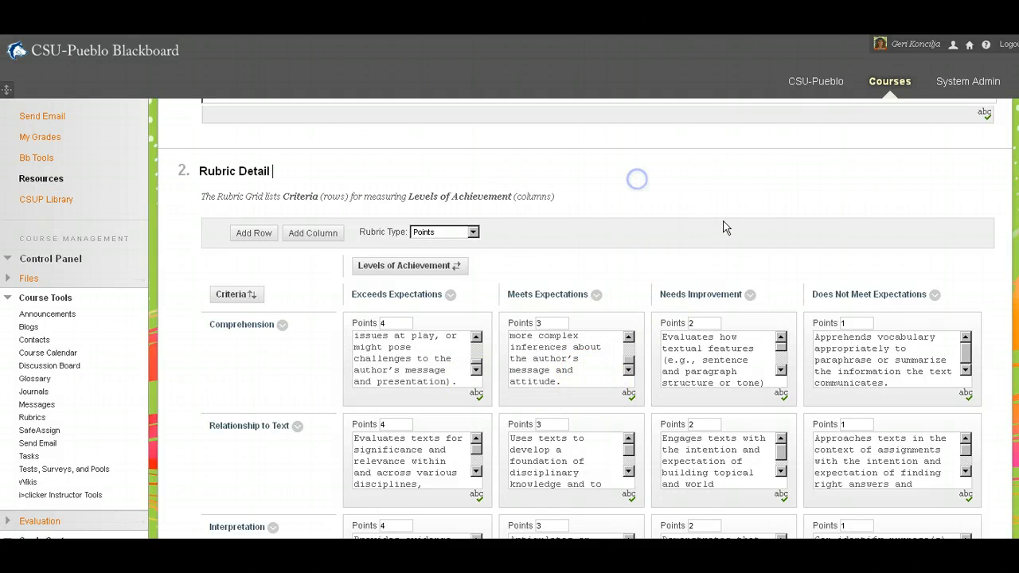
scroll(717, 209, down, 5)
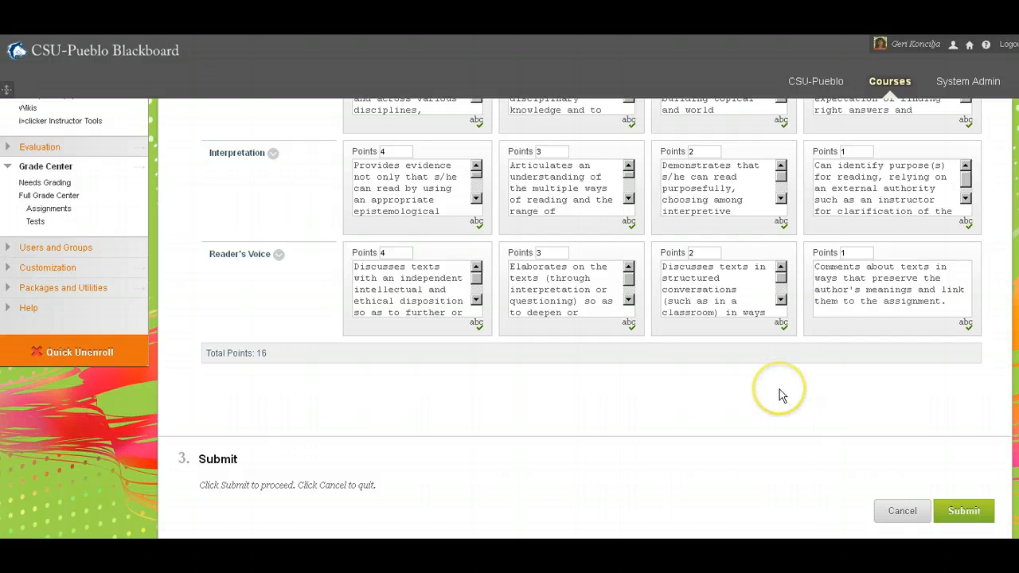
click(779, 389)
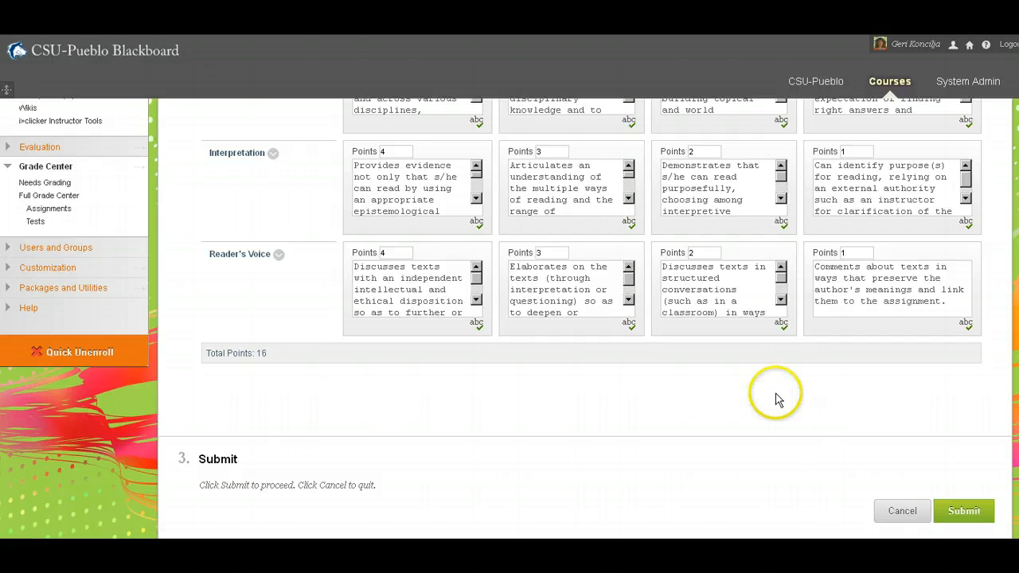
click(891, 412)
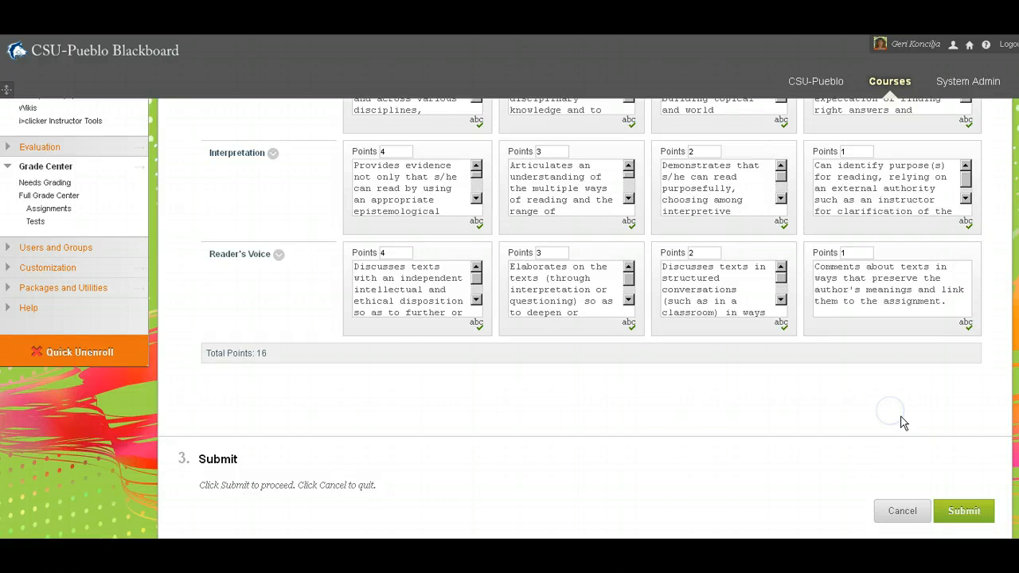
click(964, 510)
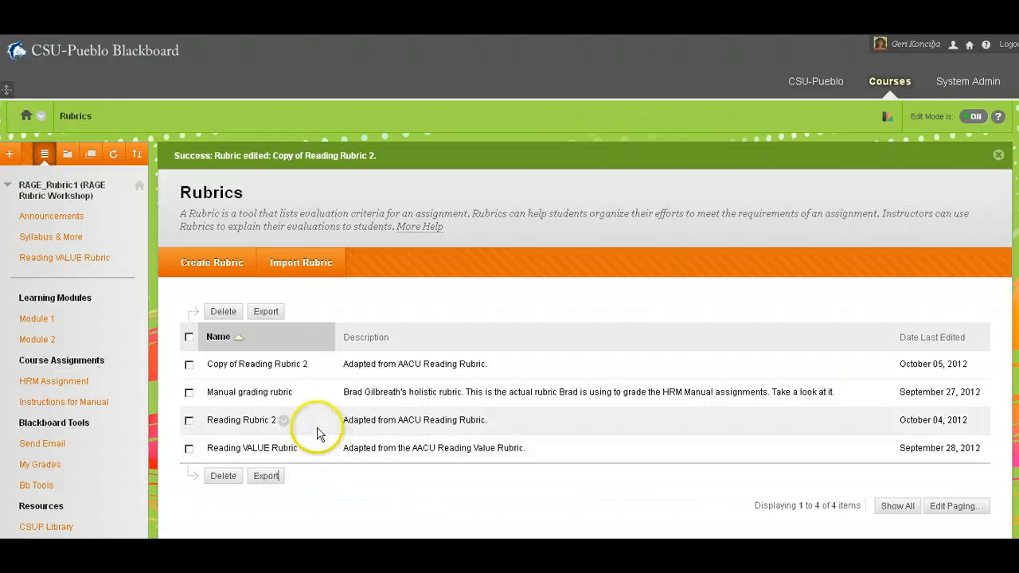
Step: Examine the content items associated with Reading Rubric 2 and return to the Rubrics list
click(285, 422)
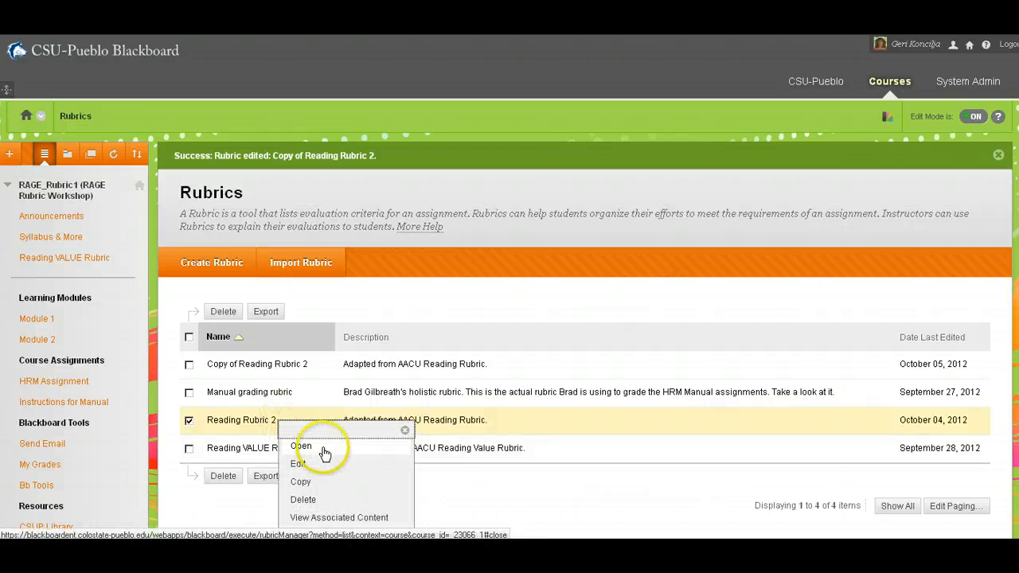
click(351, 499)
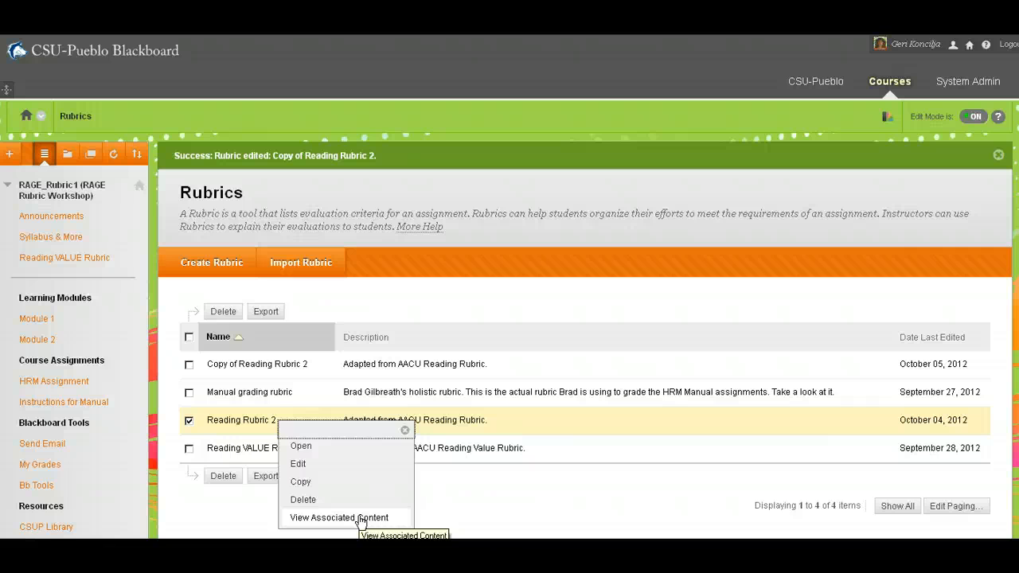
click(361, 518)
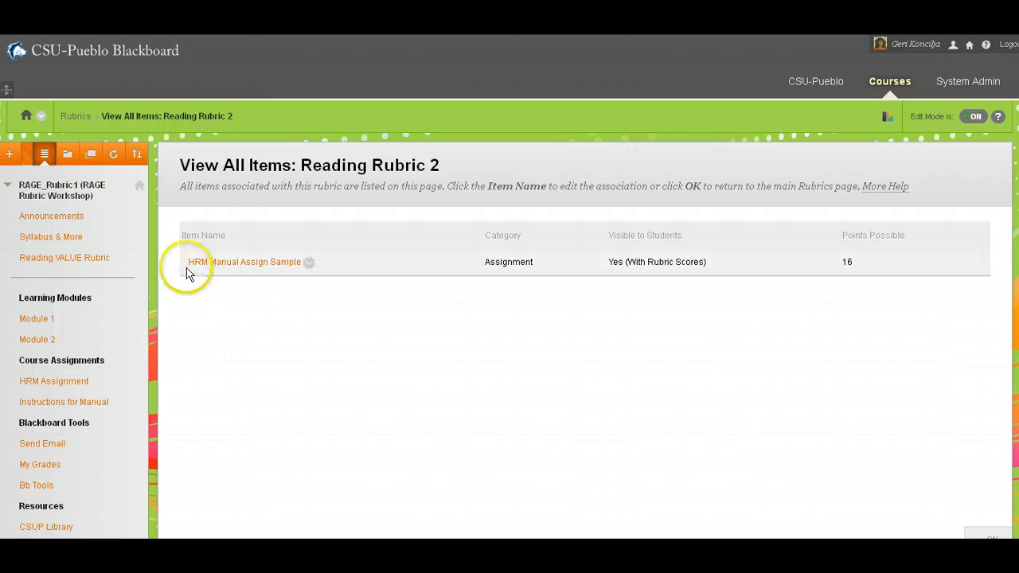
click(262, 266)
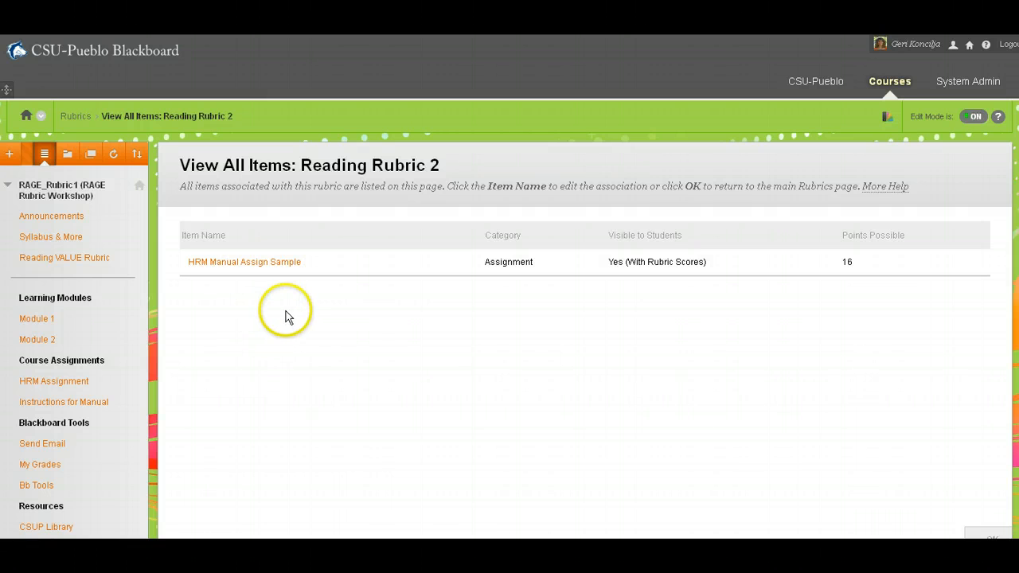
click(323, 328)
scroll(278, 296, down, 1)
scroll(279, 301, up, 1)
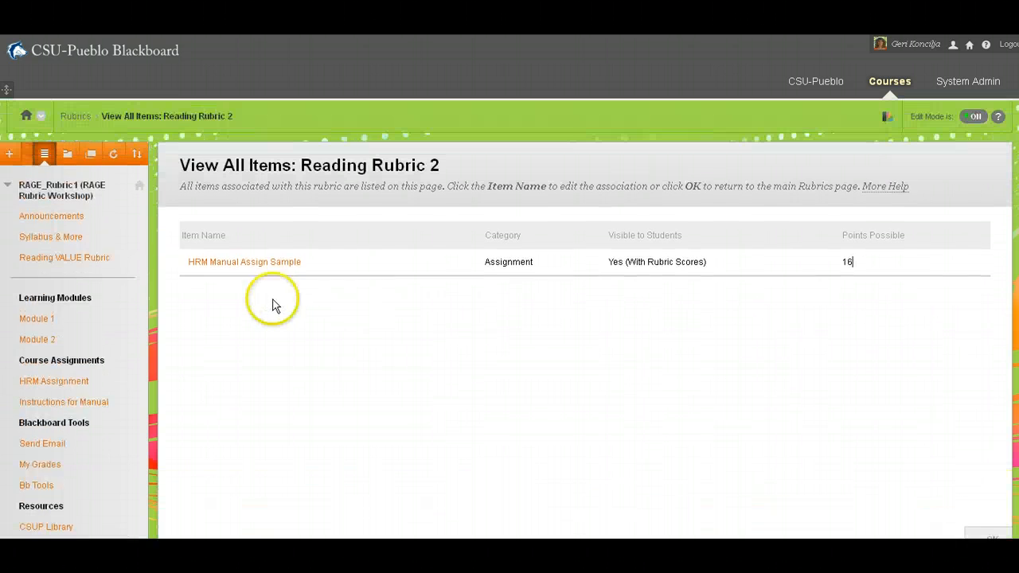
click(76, 116)
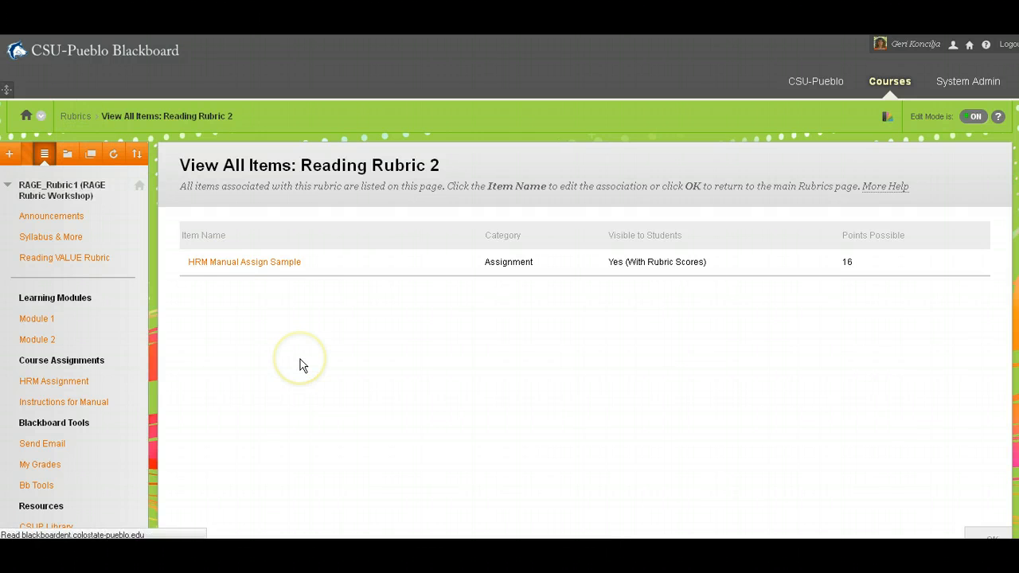